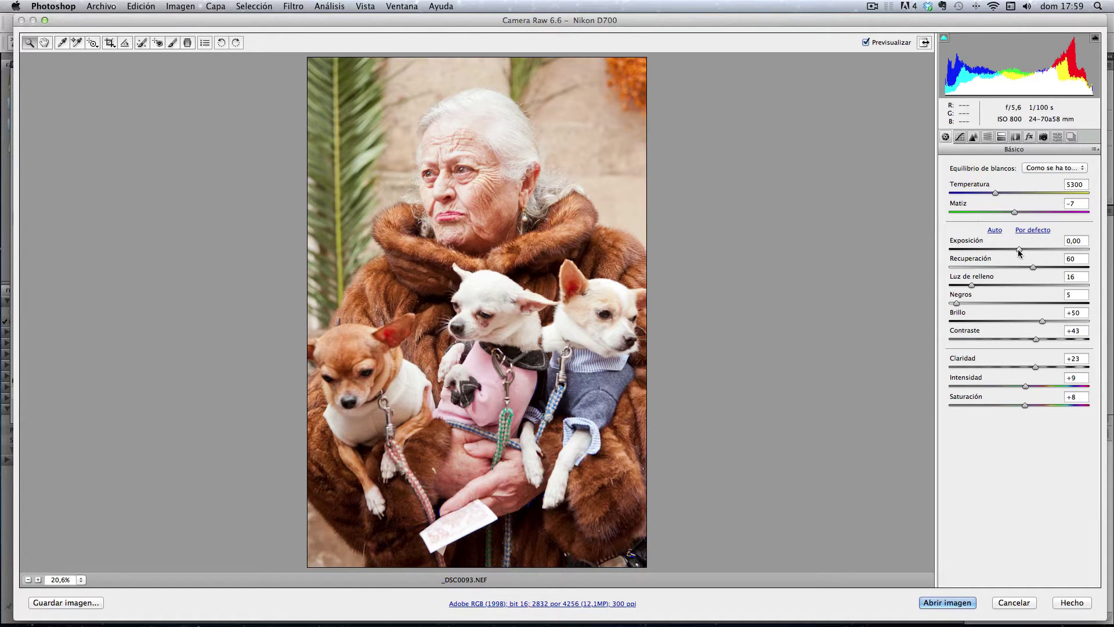
Lower Exposición on _DSC0093.NEF to -2,00 in the Básico panel.
drag(1019, 249, 985, 252)
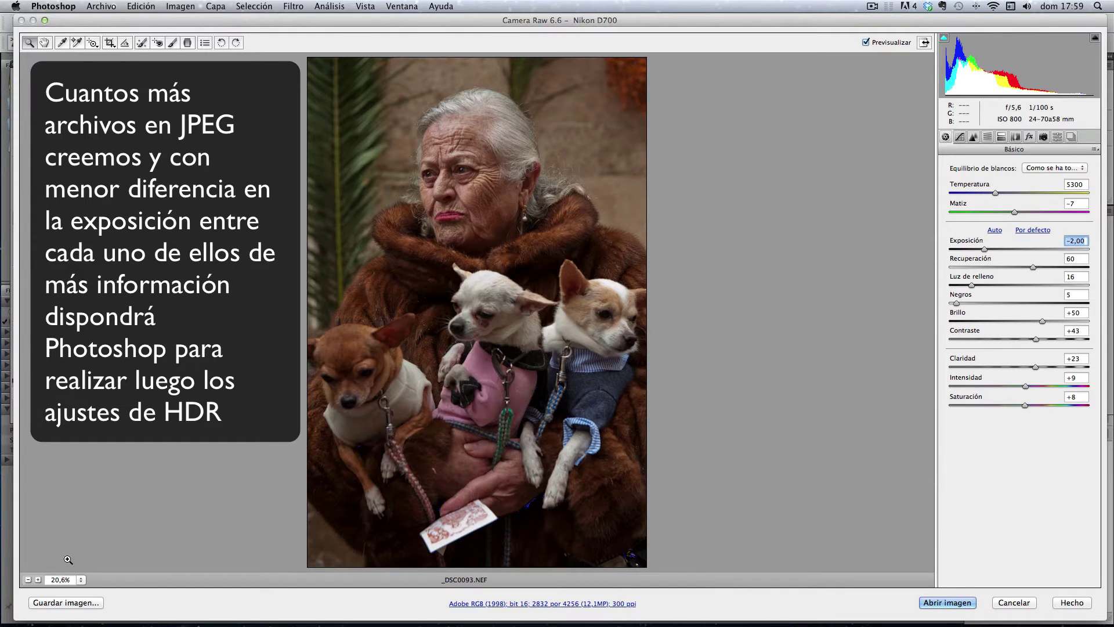
Save the -2,00 version as a maximum-quality JPEG señoraperro in Pruebas HDR, numbered from 01.
click(68, 604)
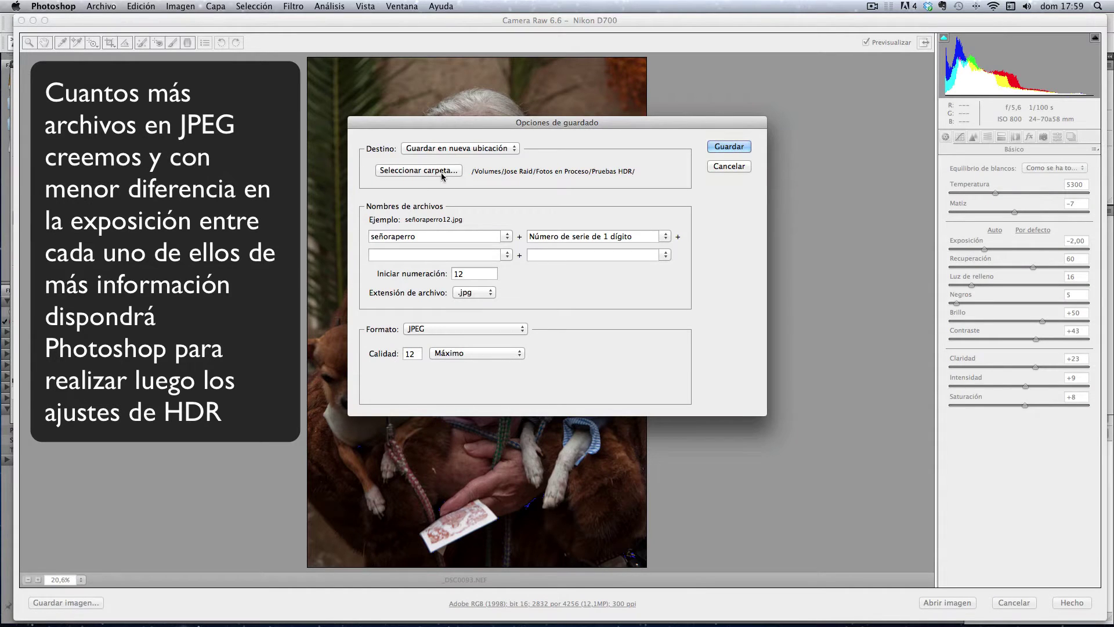
click(440, 150)
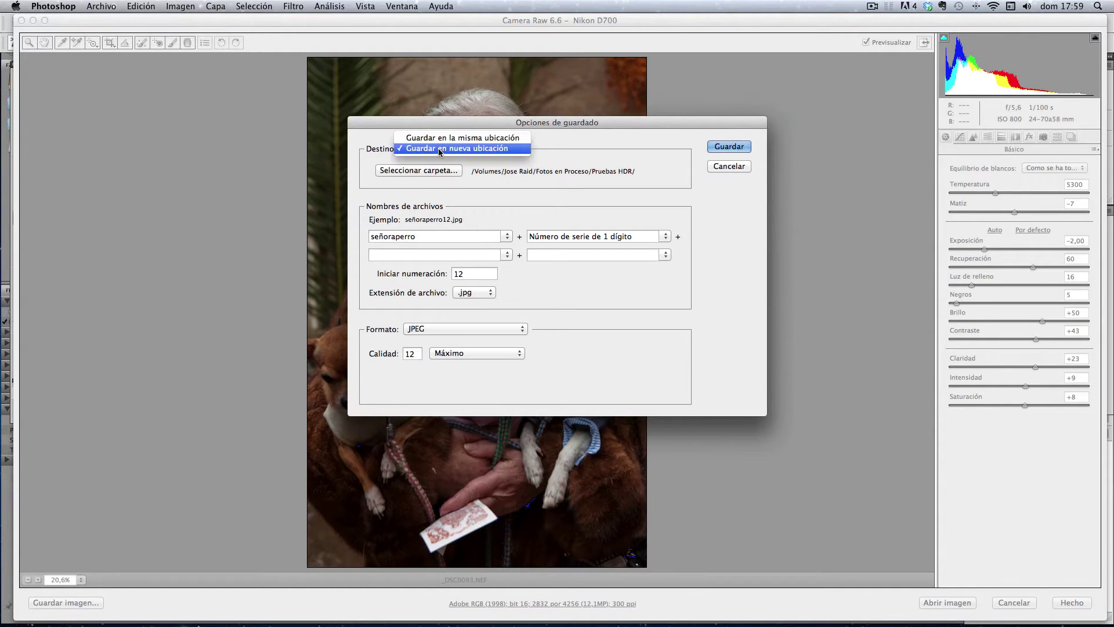
click(440, 149)
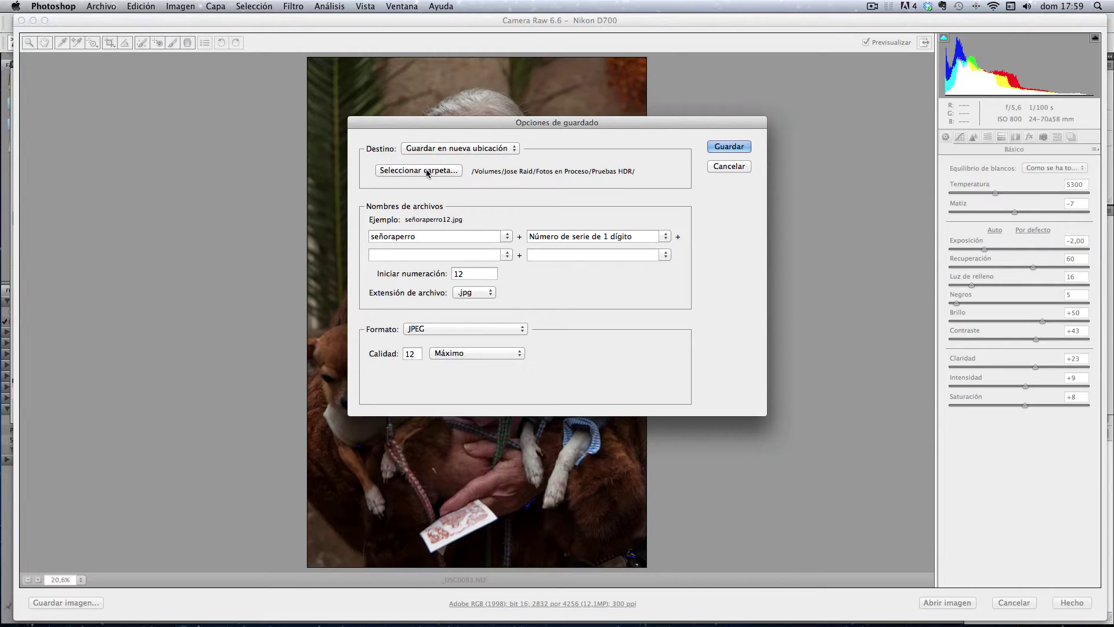
click(432, 171)
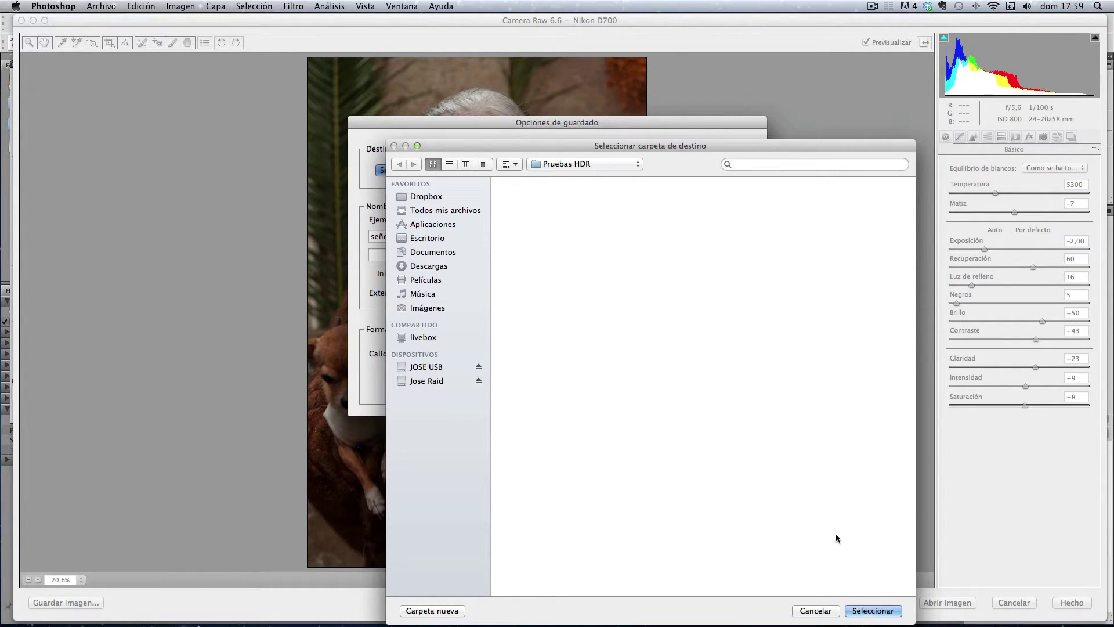
click(872, 611)
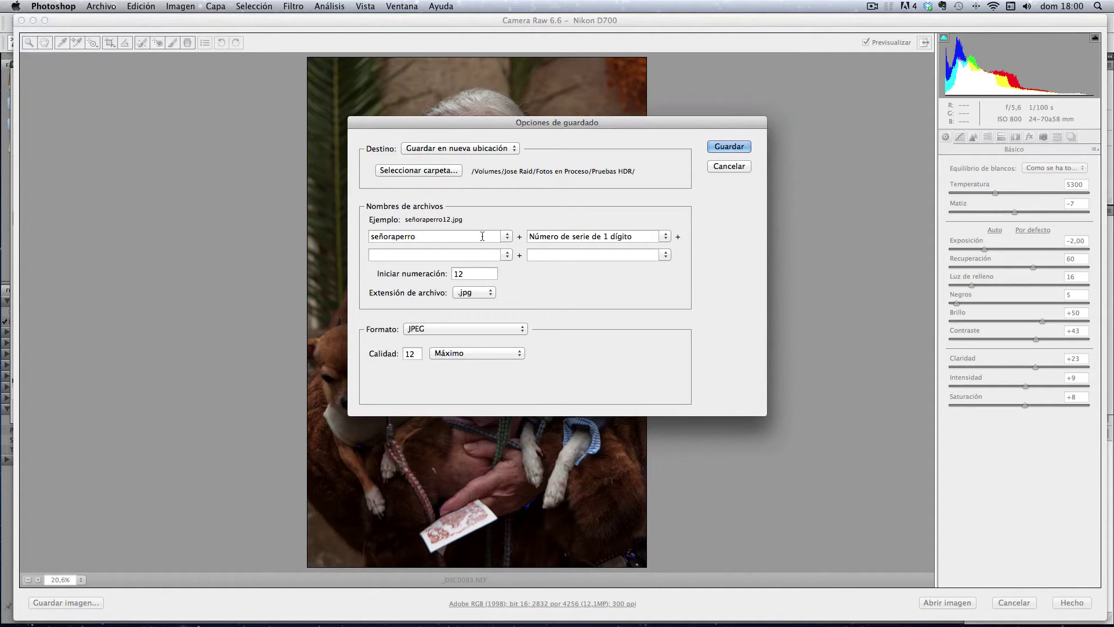
double_click(479, 272)
text(01)
click(730, 146)
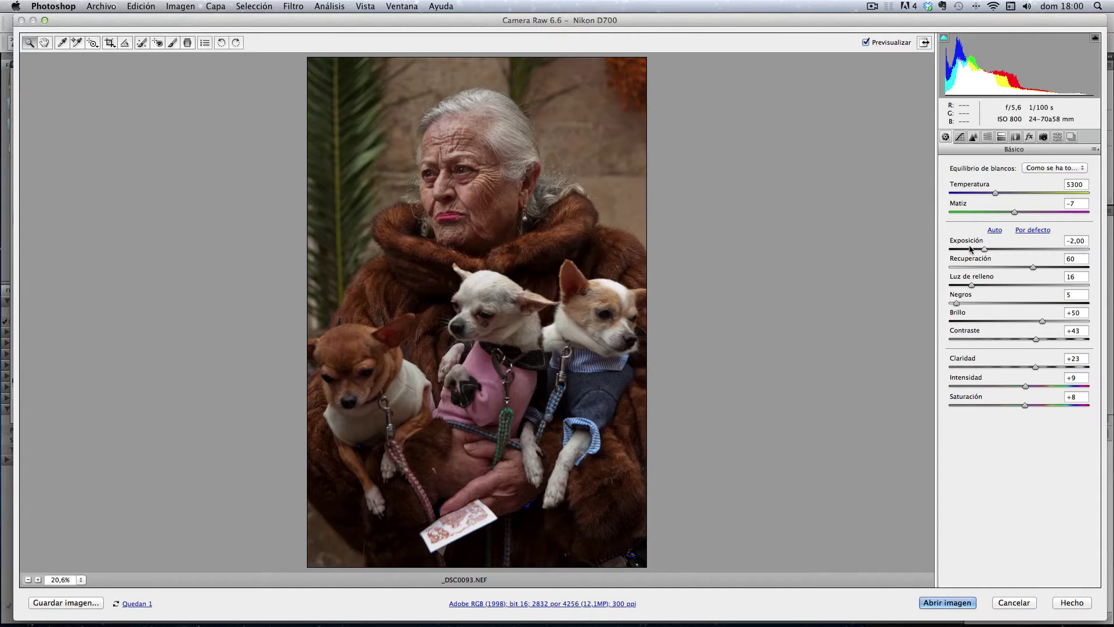
Set Exposición to -1,50, save it as señoraperro2.jpg, then raise Exposición to -1,00.
drag(984, 249, 995, 253)
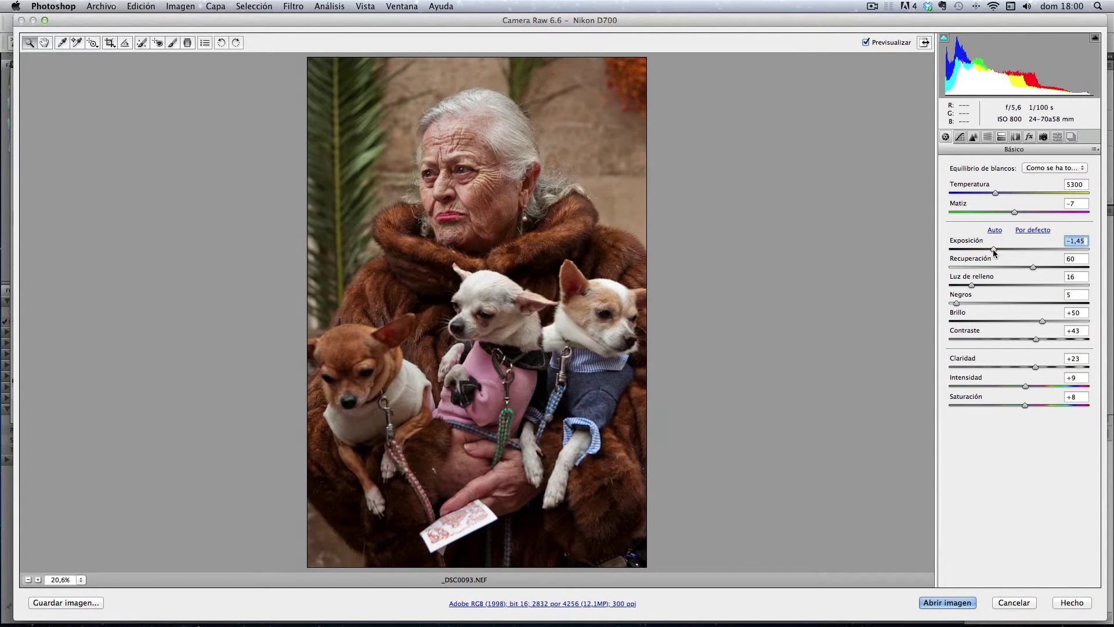
drag(995, 253, 993, 251)
click(35, 603)
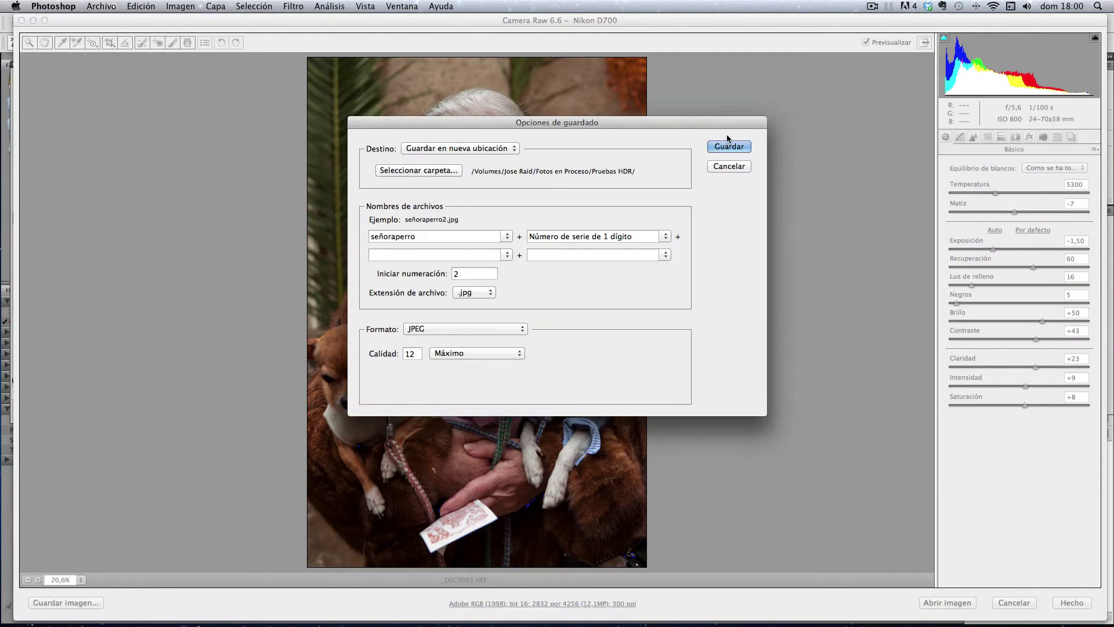
double_click(457, 274)
click(729, 146)
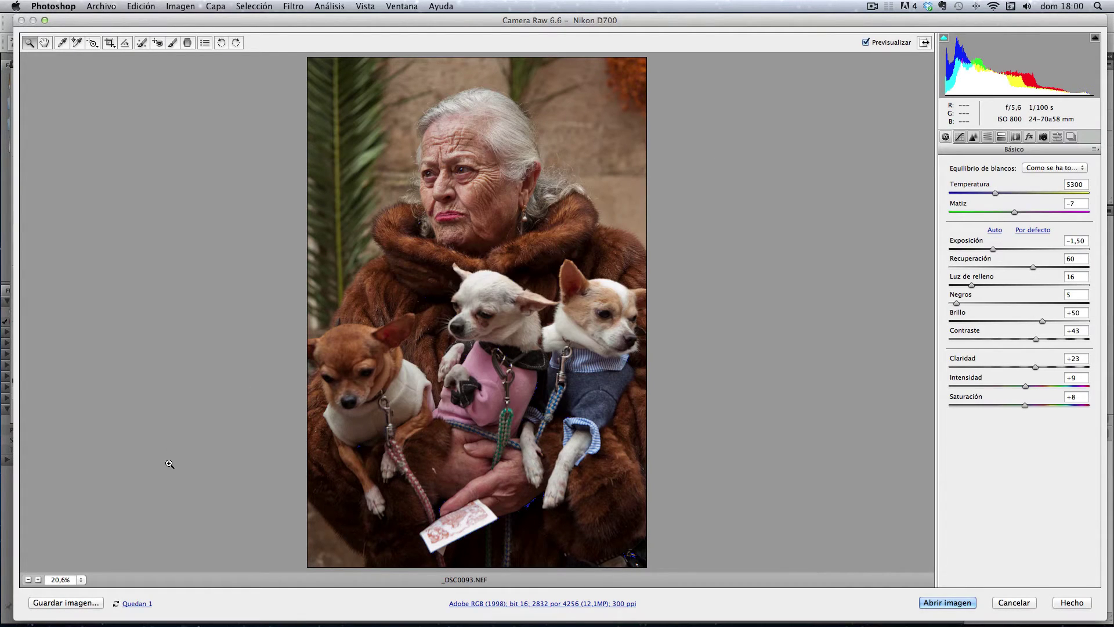
drag(993, 249, 1002, 249)
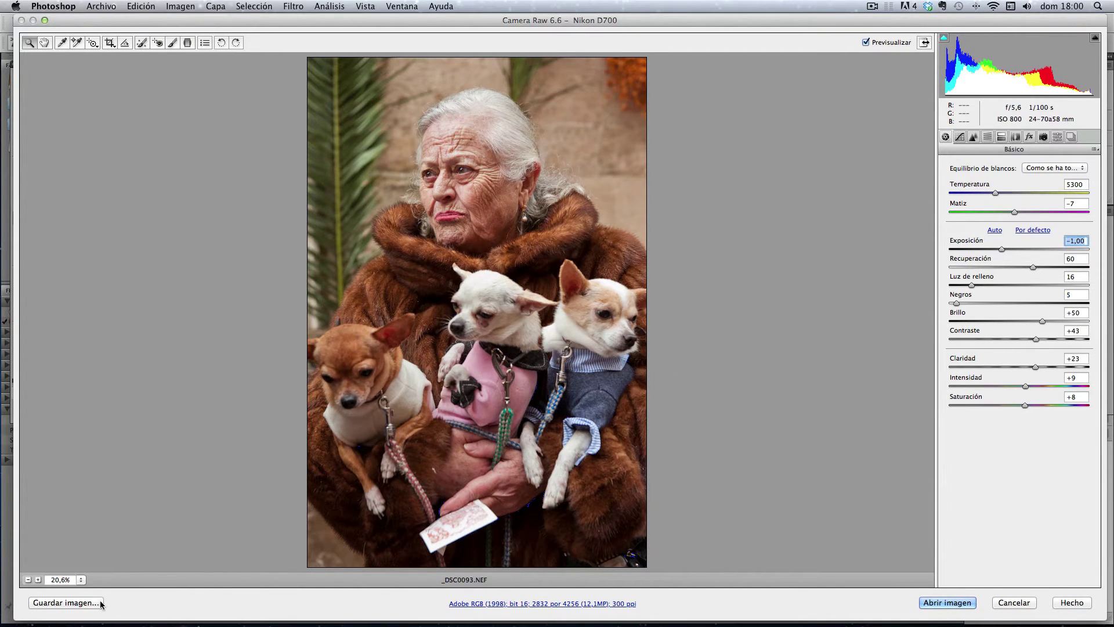
Save the -1,00 and +2,00 exposure versions as JPEGs, then accept the edits with Hecho.
click(66, 603)
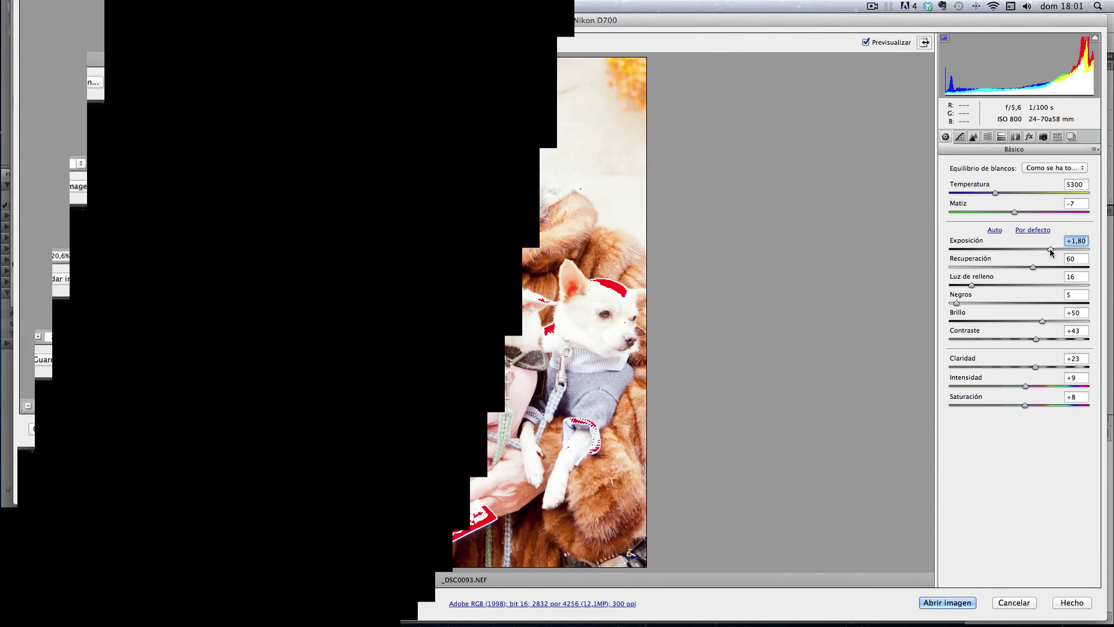
drag(1051, 250, 1054, 251)
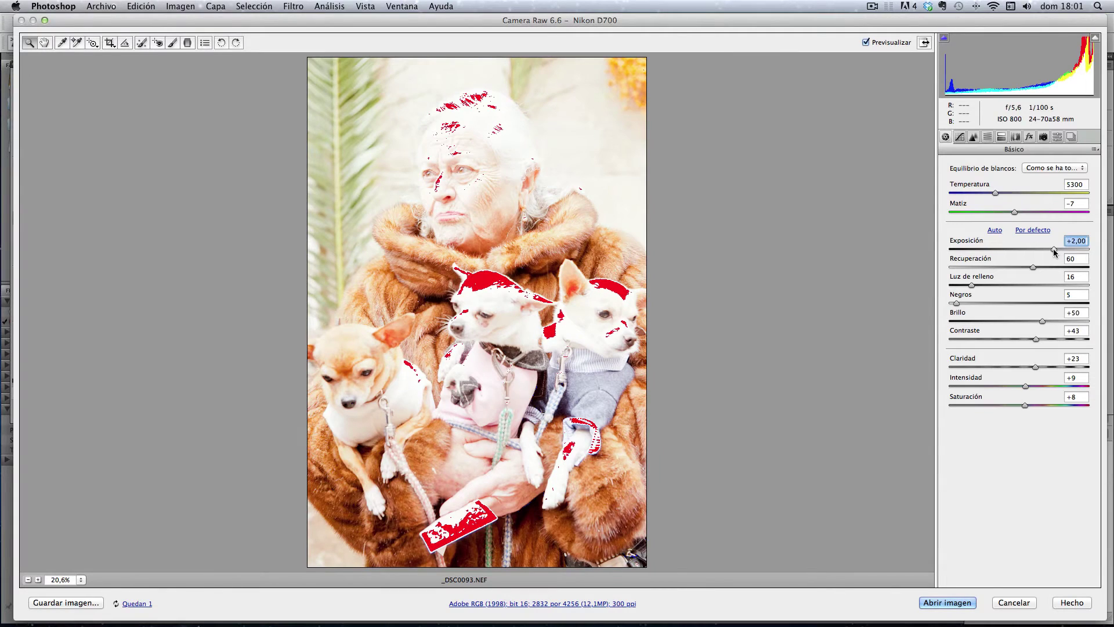
click(81, 604)
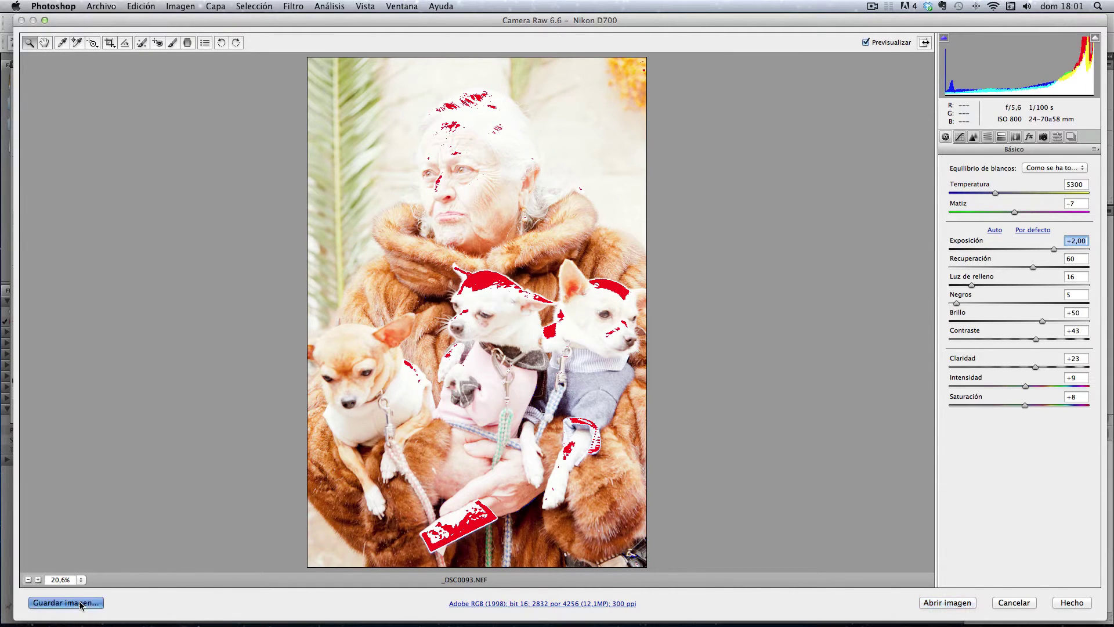
click(737, 145)
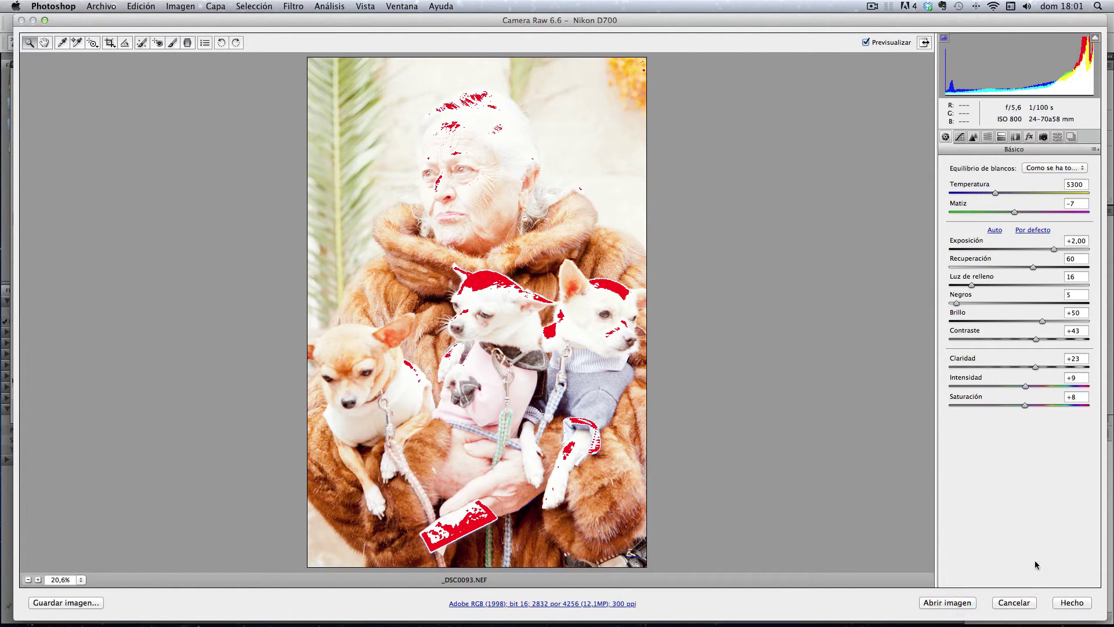
click(1064, 603)
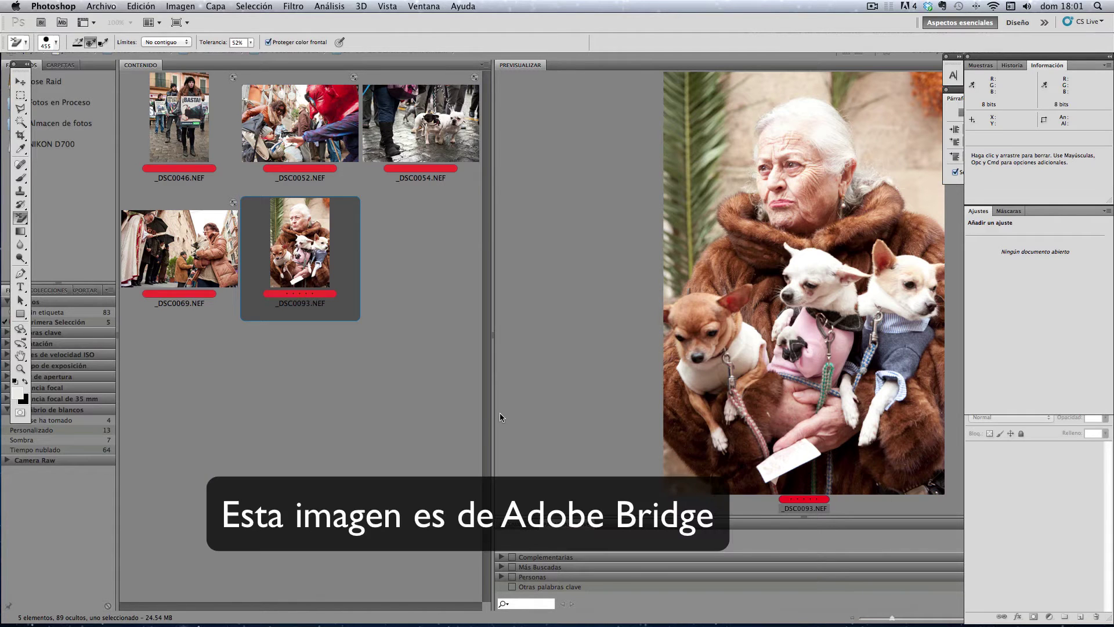
In Photoshop's Combinar para HDR Pro, add all nine señoraperro JPEGs from Pruebas HDR.
click(53, 7)
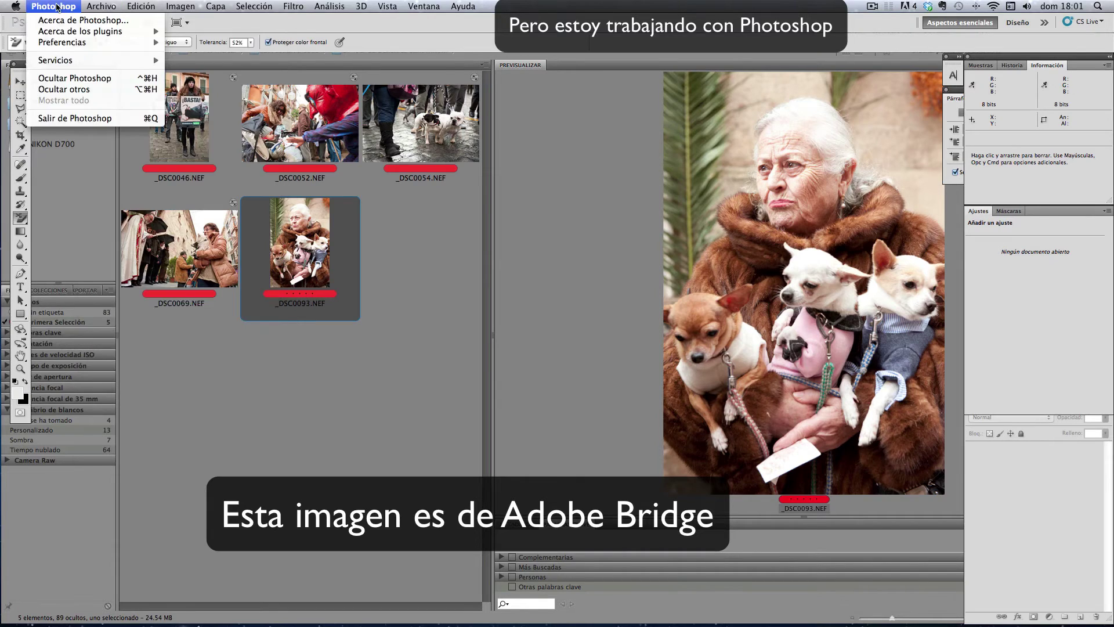
mouse_move(117, 296)
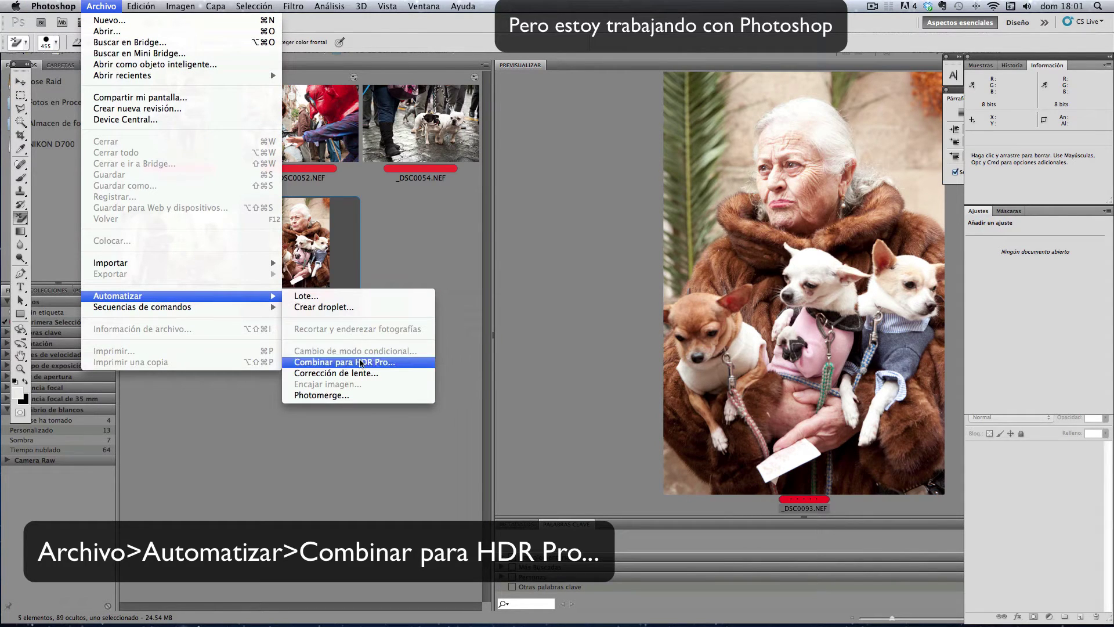
click(406, 365)
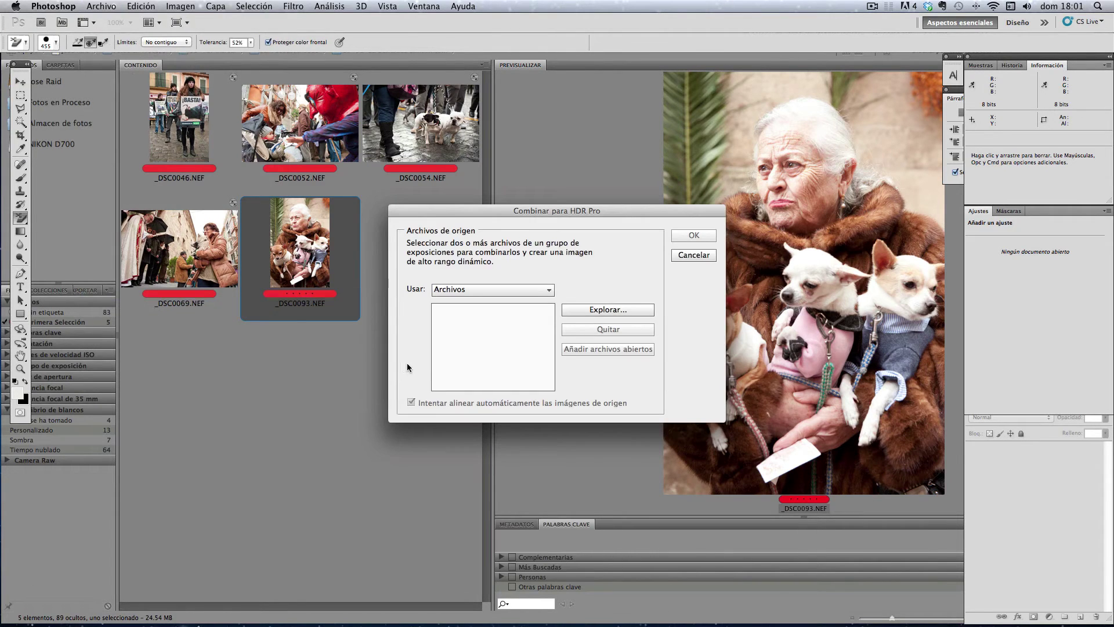
click(605, 313)
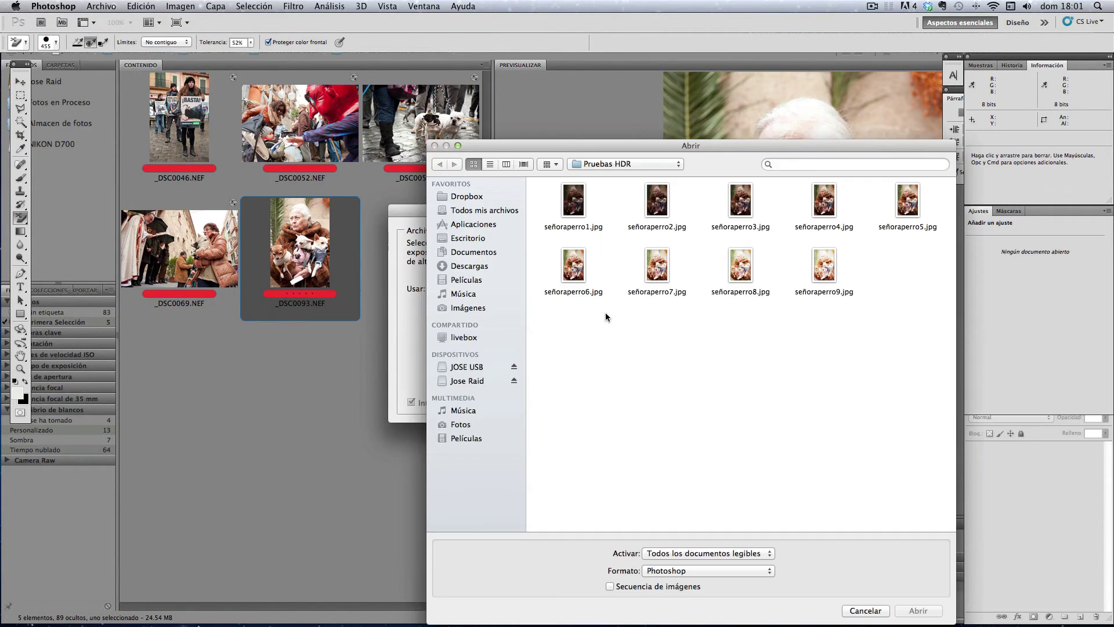
drag(571, 348, 937, 183)
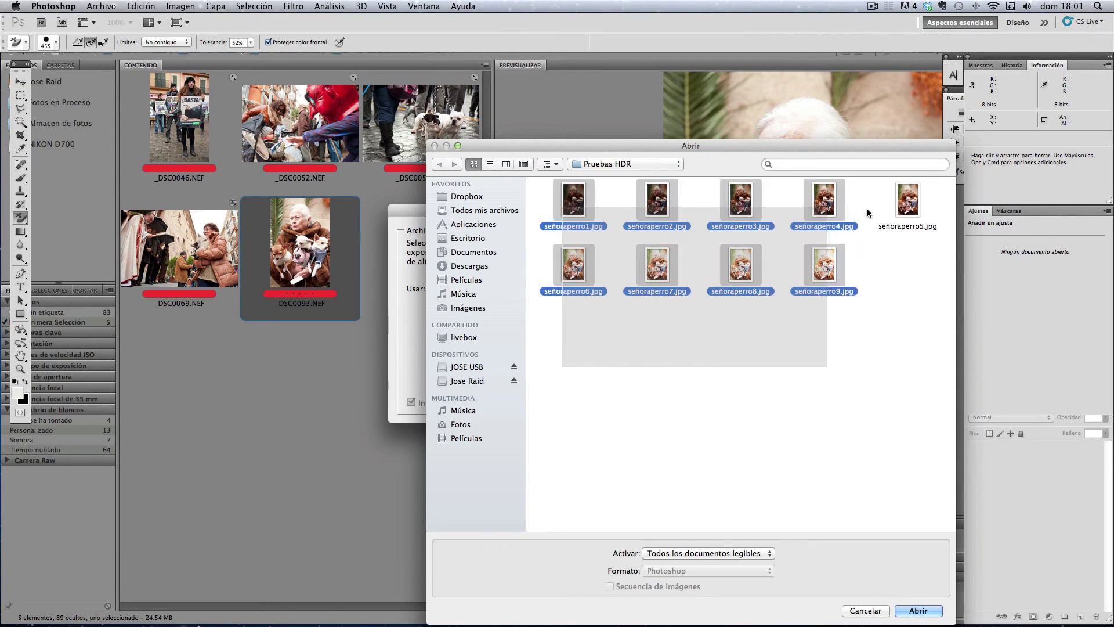
click(934, 613)
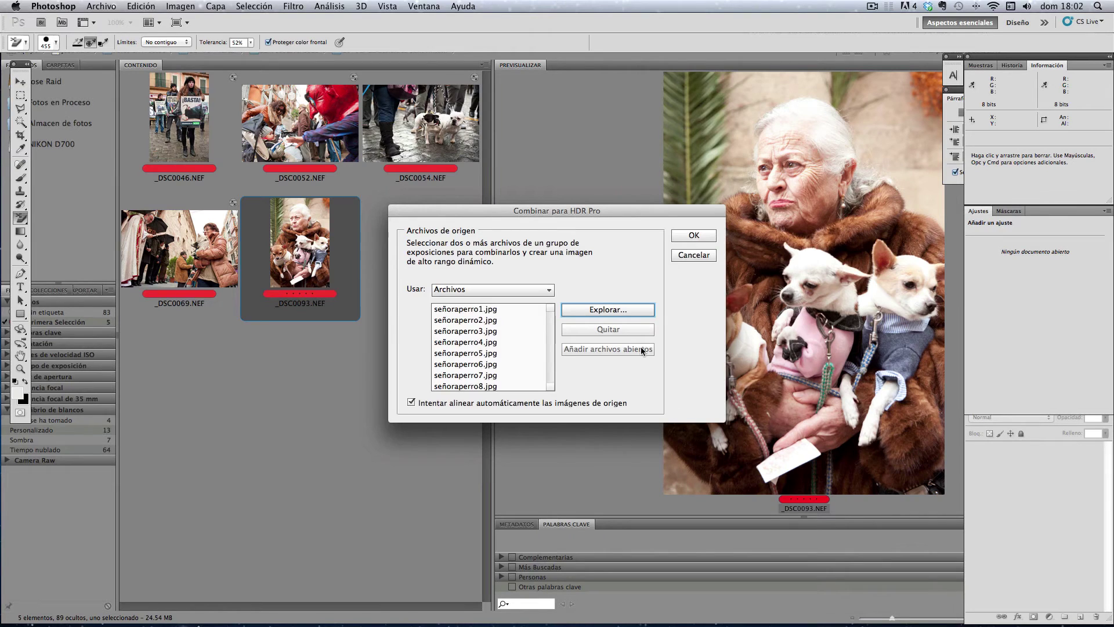
Confirm the HDR Pro merge and accept the Raw conversion alert to build HDR_sin_titulo1.
click(686, 237)
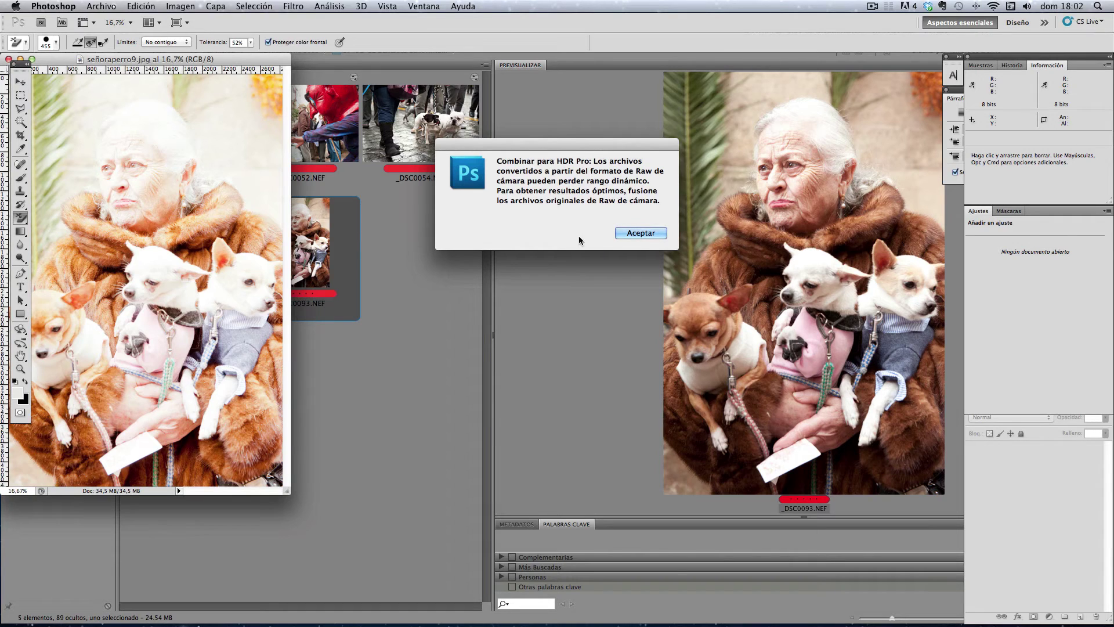
click(641, 234)
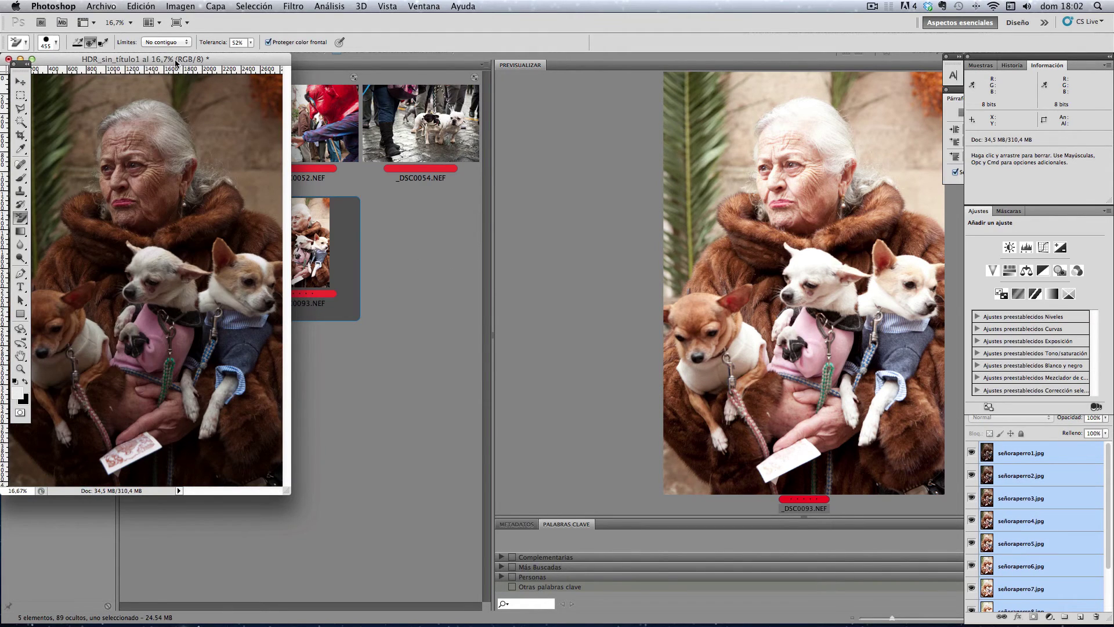
Group the nine señoraperro source layers into Grupo 1 with Cmd+G and check its contents.
drag(176, 61, 486, 120)
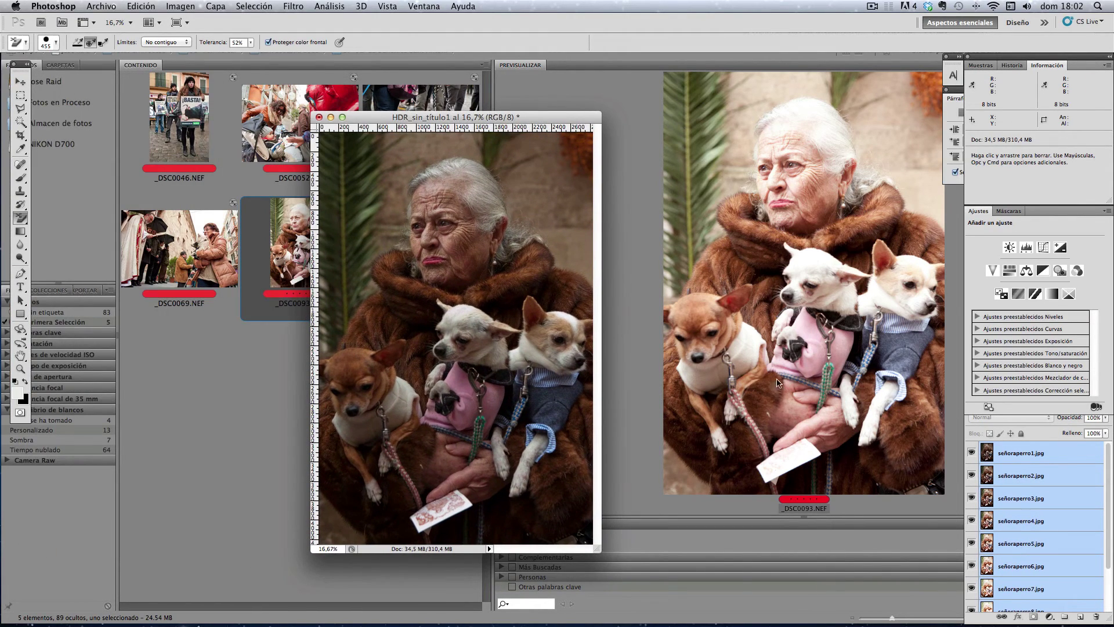
key(super+g)
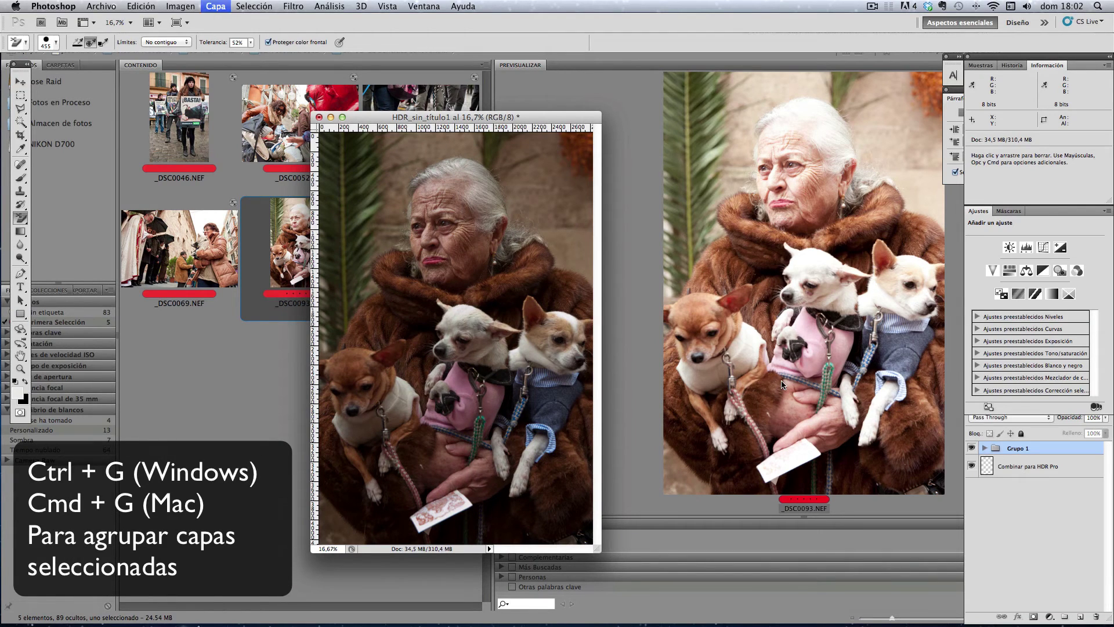
click(984, 448)
click(984, 449)
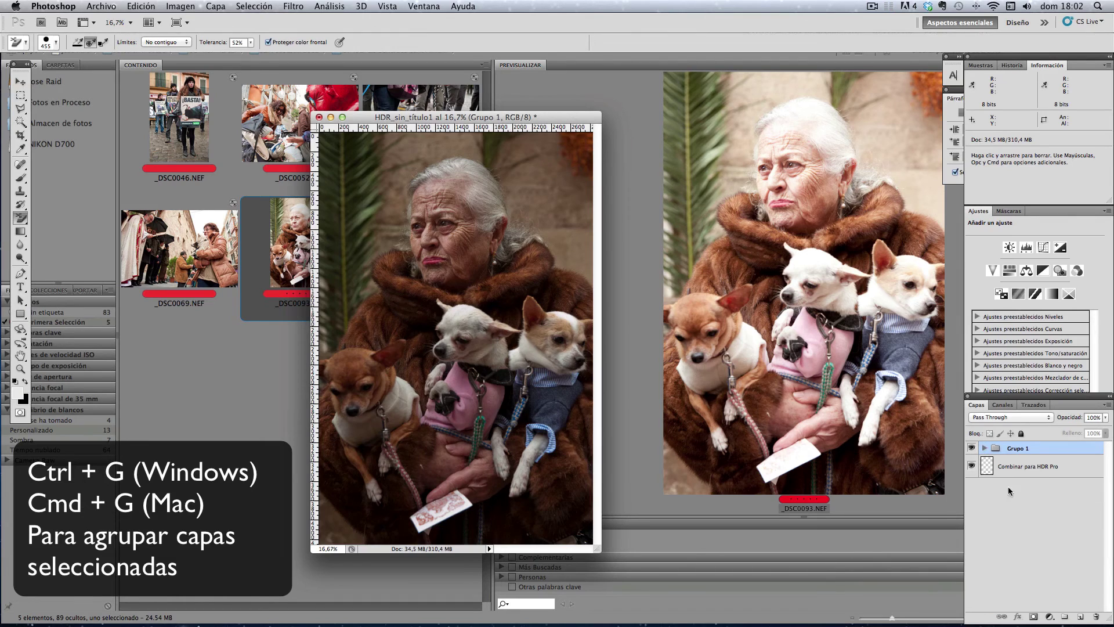
click(1015, 497)
click(1050, 617)
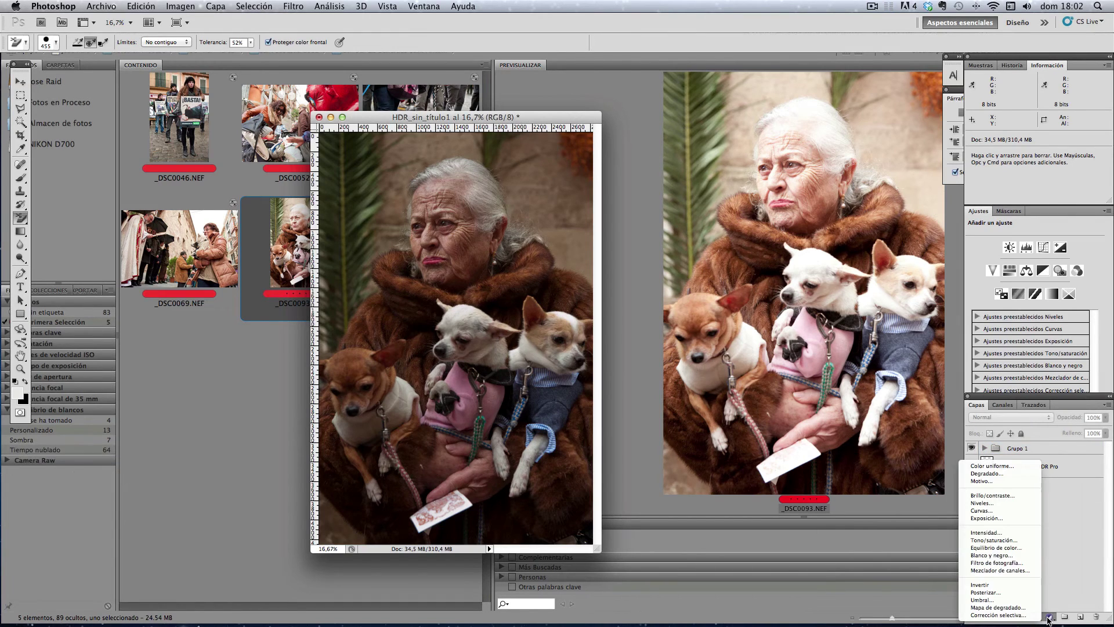
Add a Curvas 1 layer: white point 249, raised midtones, shadow point 43 in / 71 out.
click(1050, 618)
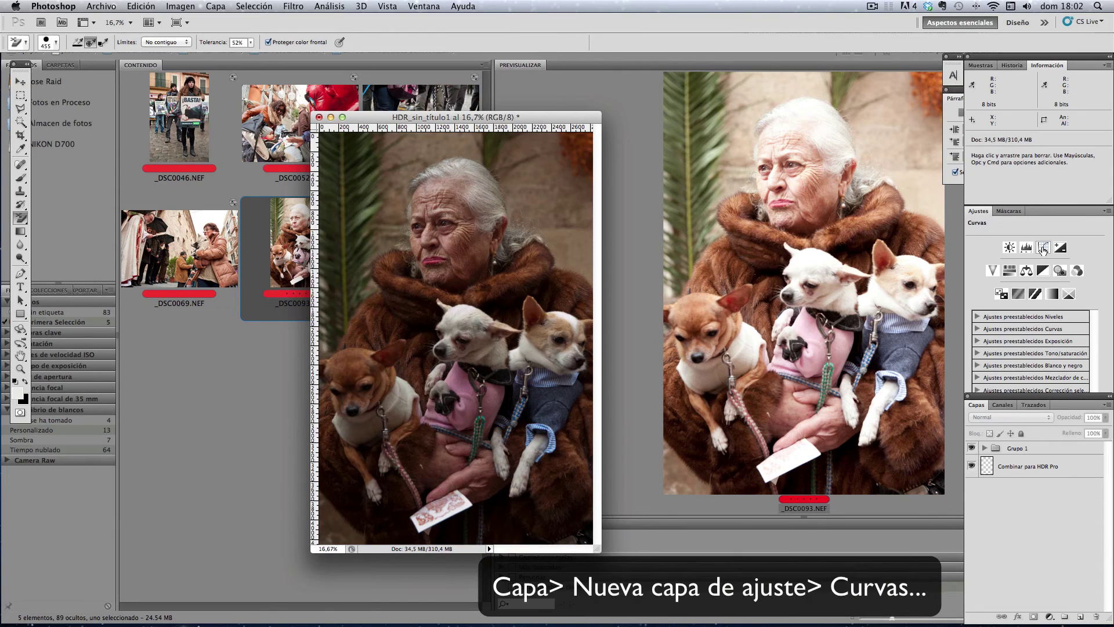
click(1043, 247)
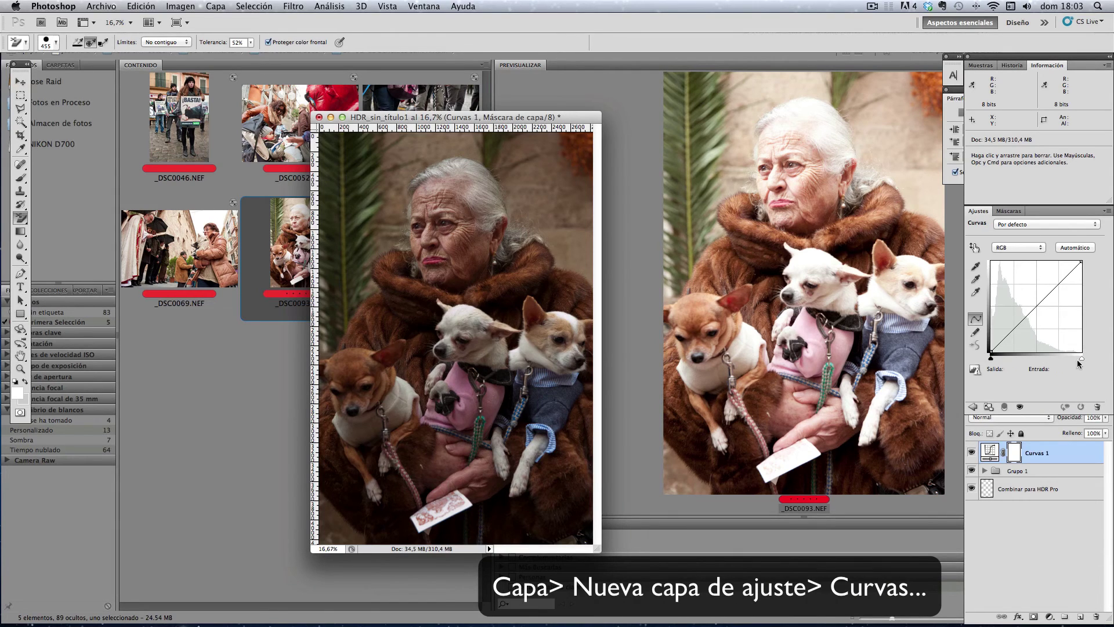
drag(1081, 358, 1079, 357)
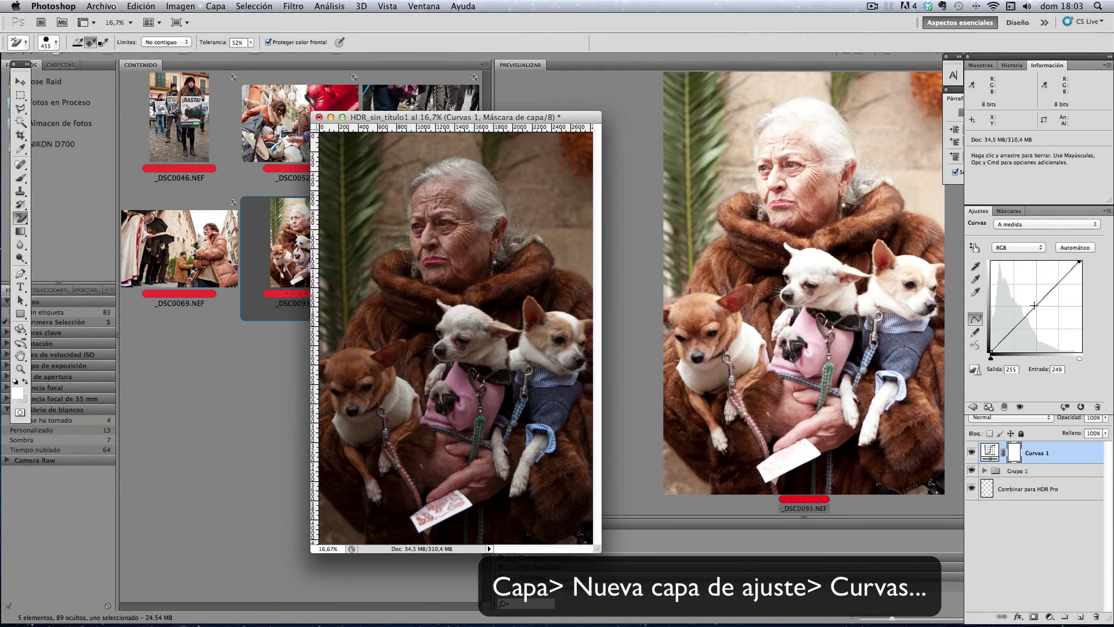
drag(1035, 306, 1027, 289)
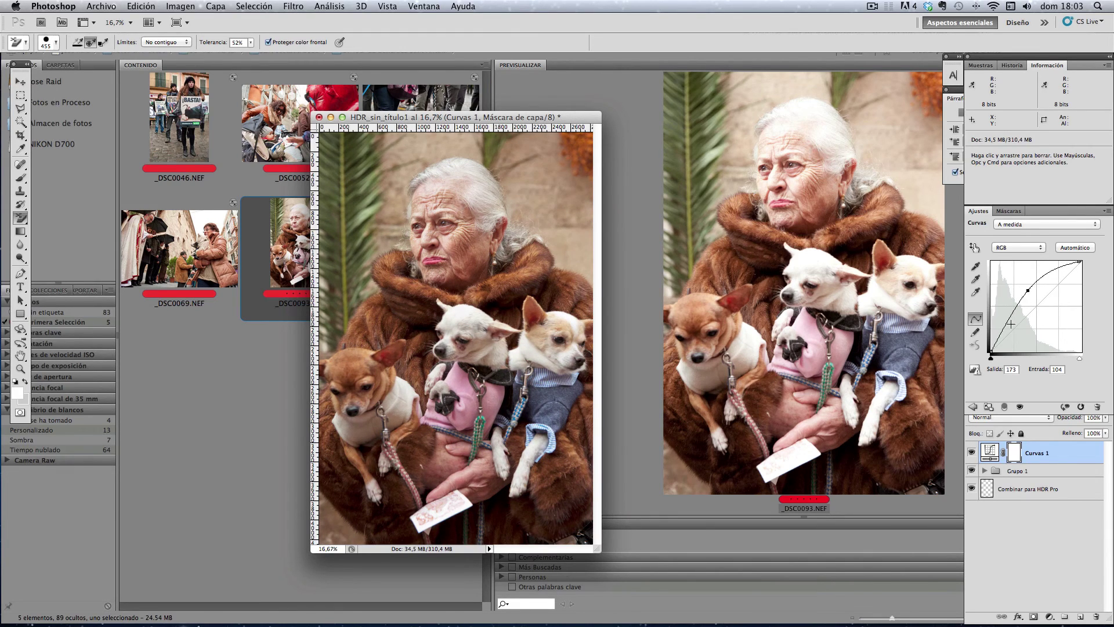
click(1006, 325)
drag(1005, 326, 1007, 324)
drag(542, 123, 559, 84)
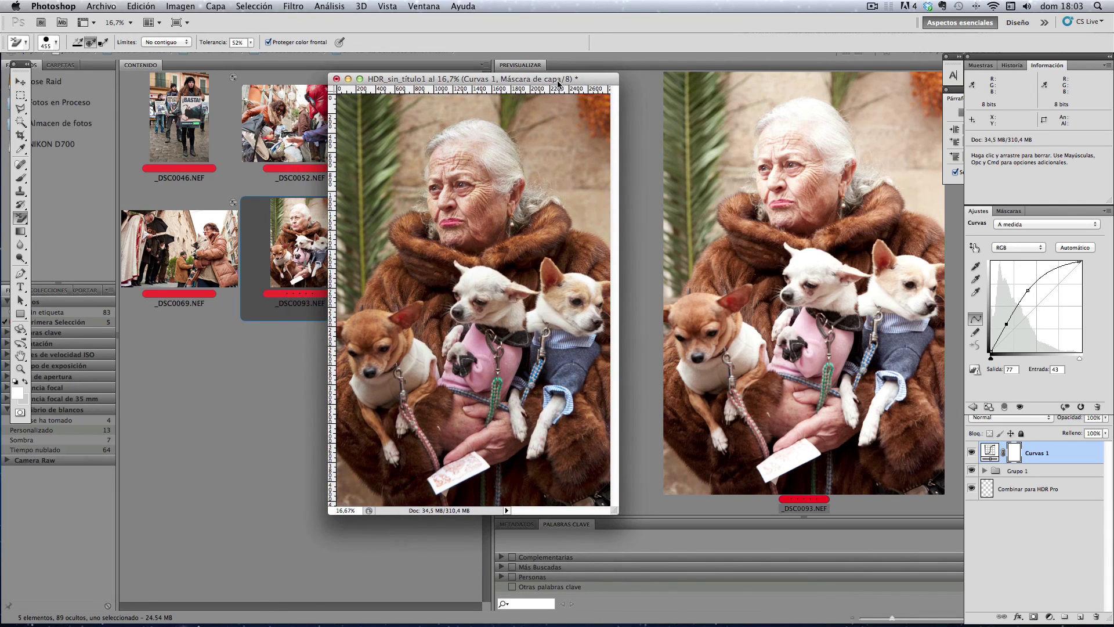